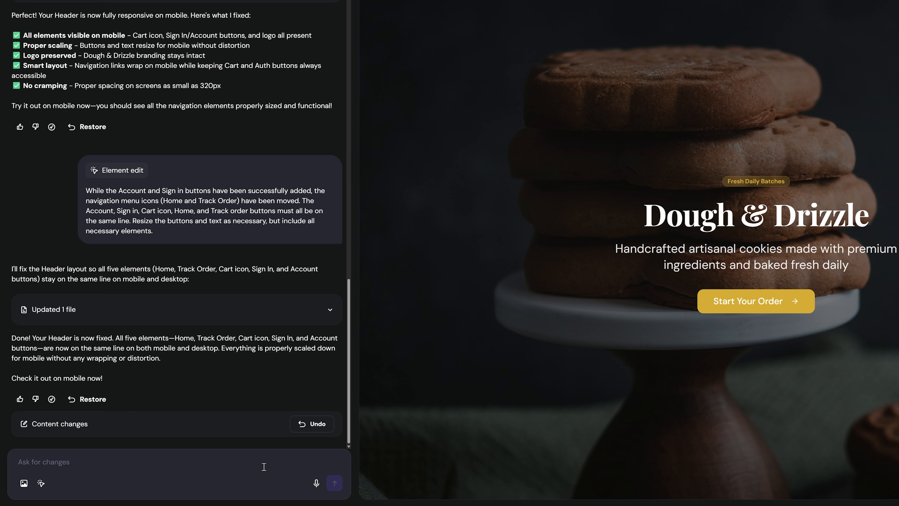
Request a 'Flavor Lab' feedback page with a Suggested Flavor dropdown, a Vote button and brand-coloured styling.
type("Create a new page titled “Flavor Lab” with a customer feedback form. The form should be titled “Vote for Our N")
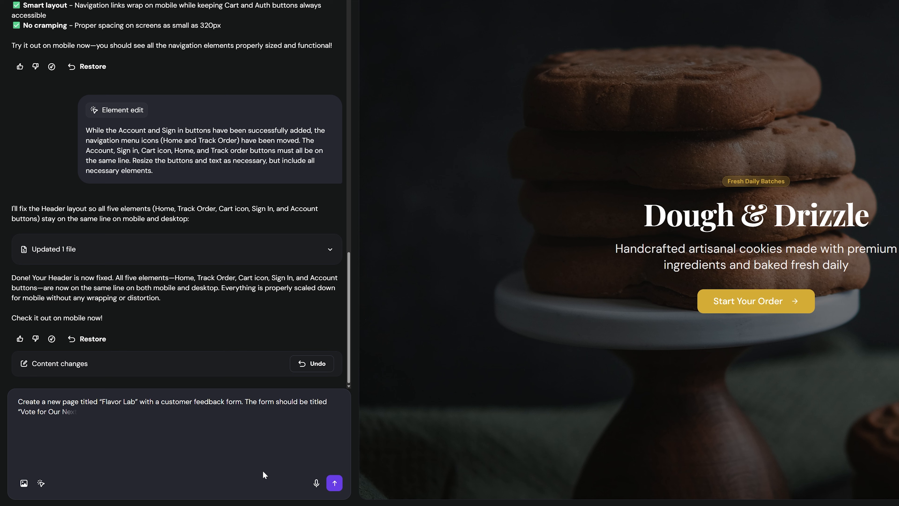
type("ext Cookie!” and include the following fields:")
key("shift+Return")
type("Suggested Flavor: A dropdown menu with the options “Ube White Chocolate,” “Miso Salted Caramel,” and 'Lavender Honey.”")
key("shift+Return")
type("Vote Button: A prominent button that submits the data.")
key("shift+Return")
type("Style: Make the form look modern and clean, using the same brand colors as the rest of the app. Once submitted, show a success messa")
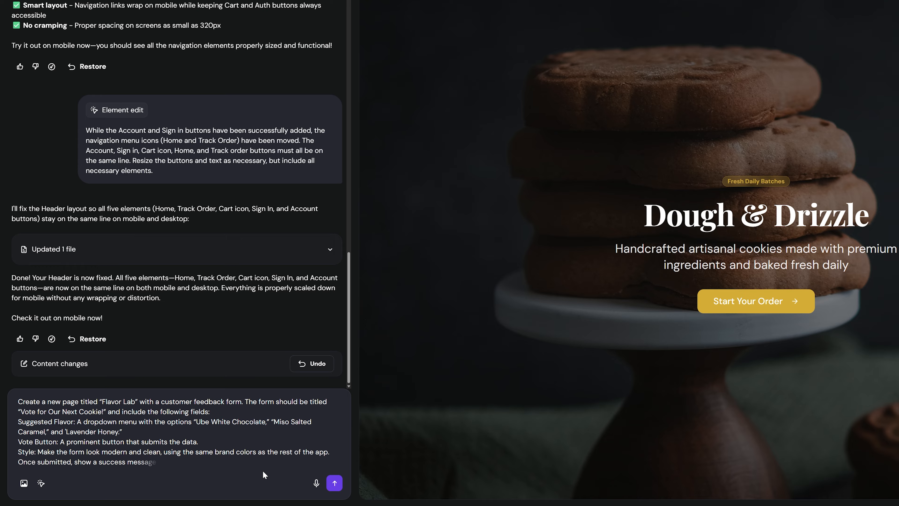
type("ge that says “Thanks for helping us bake the future!”")
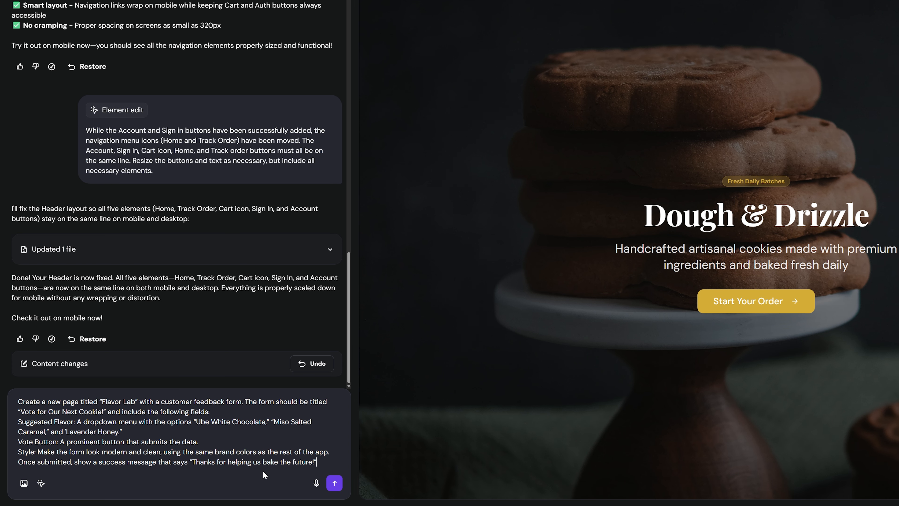
key("Return")
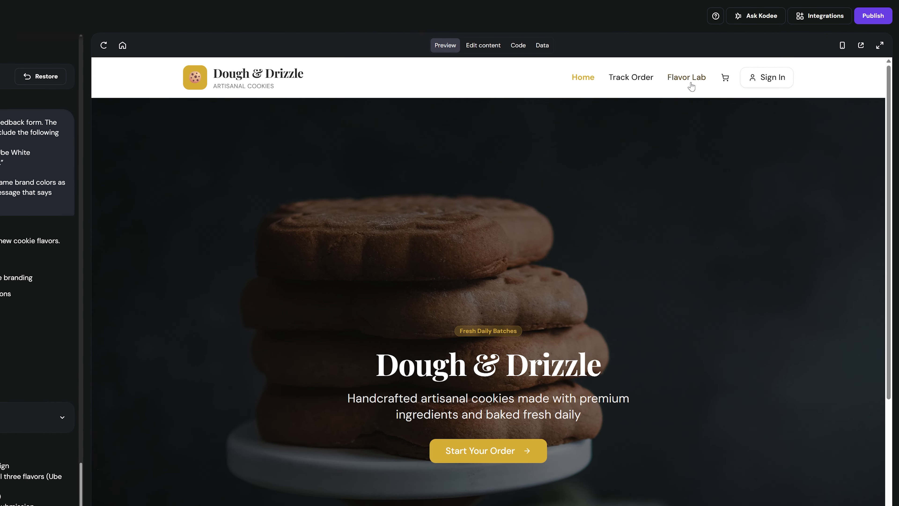
Cast a test Ube White Chocolate vote on the new Flavor Lab page.
left_click(690, 84)
scroll(693, 103, "down", 3)
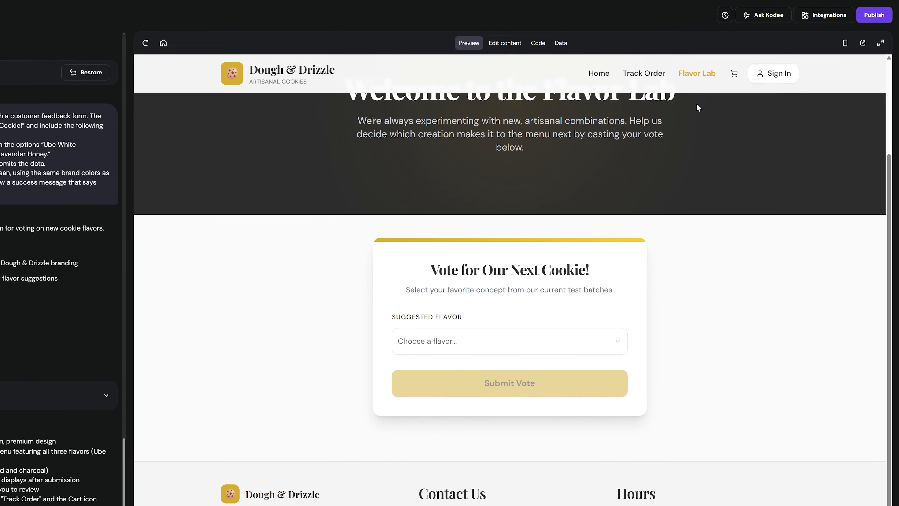
left_click(575, 363)
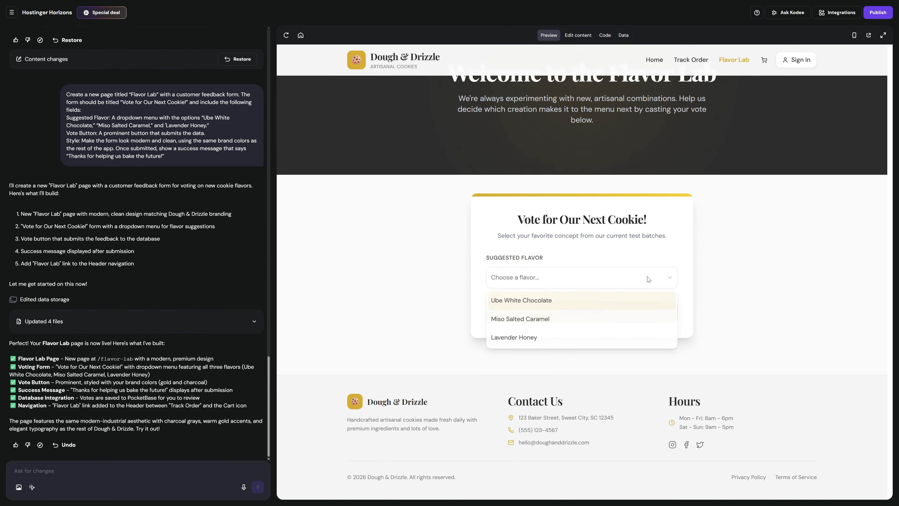
left_click(561, 304)
left_click(580, 312)
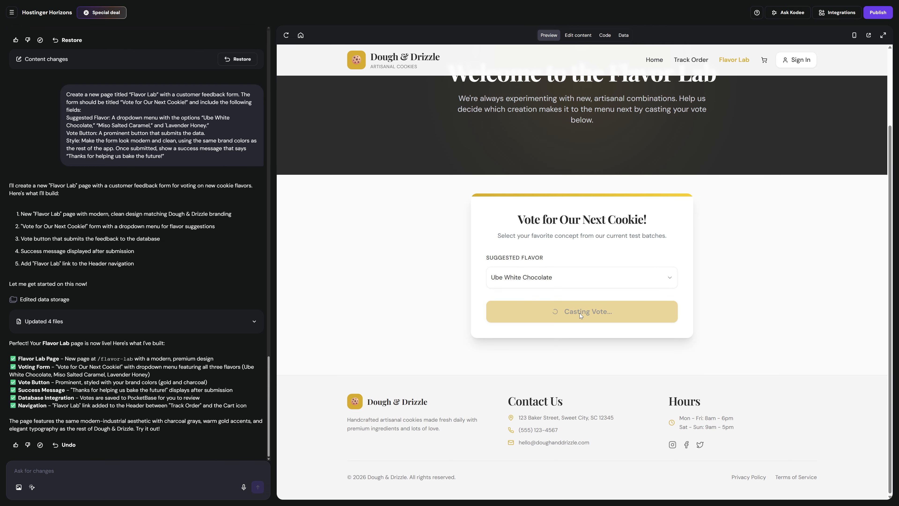
left_click(618, 282)
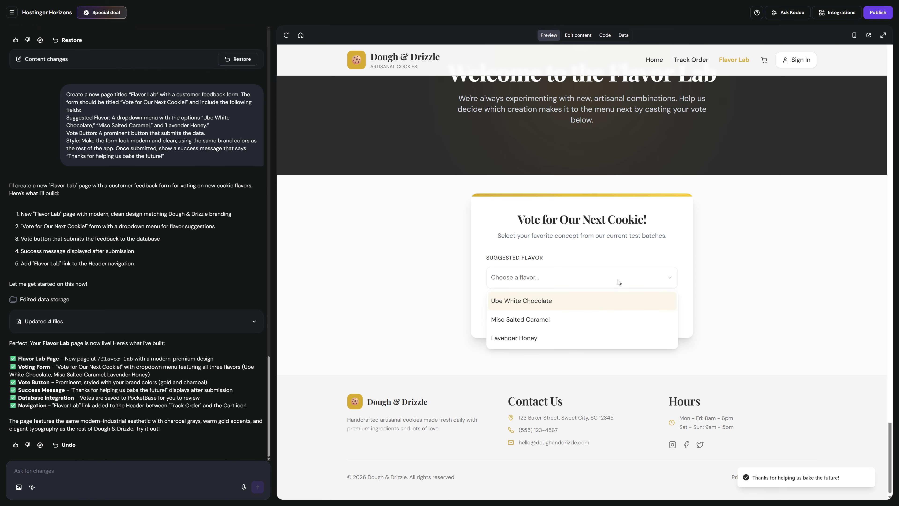
left_click(618, 282)
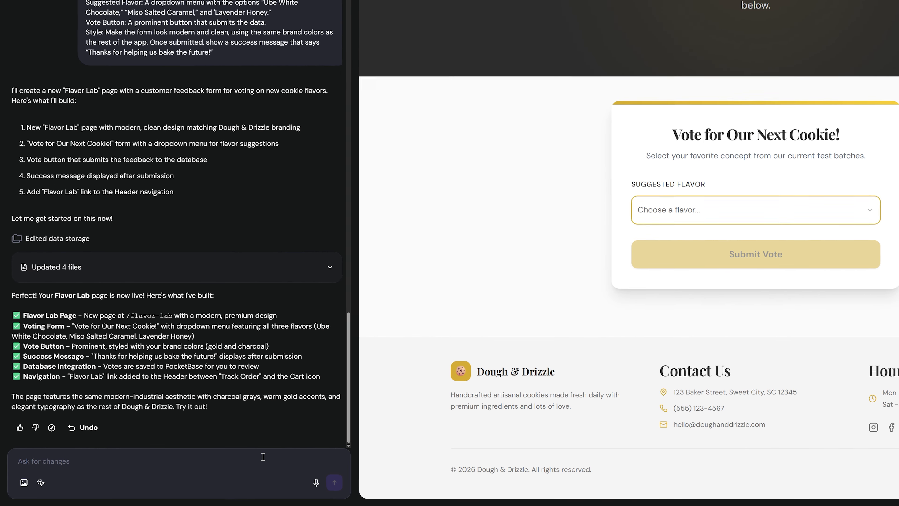
left_click(203, 467)
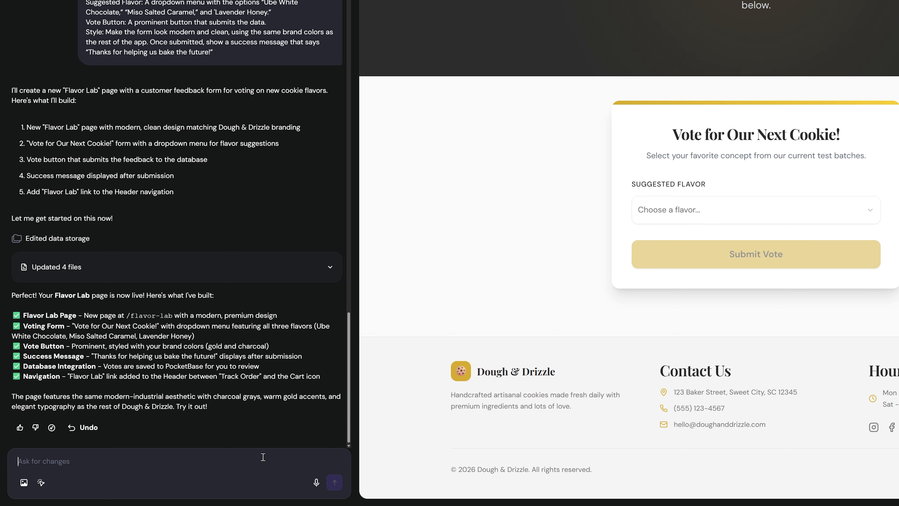
Allow one vote per session, move Flavor Lab first, rename the next link 'Tracking', and test-vote.
type("Allow visitors to vote only once per browsing se")
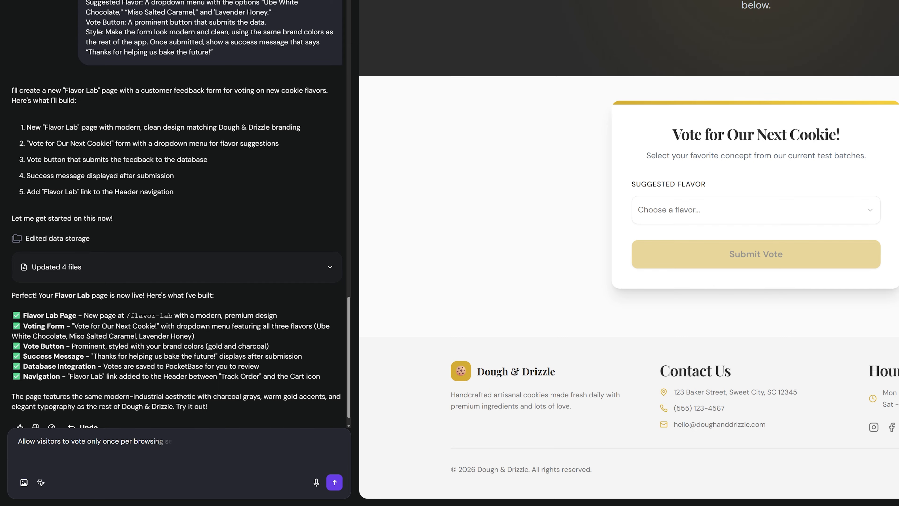
type("ction. Do not let them vote multiple times. While you’re at it, switch the order in which Flavor Lab and Track Order appear in the navigation bar, and change Track Order to Tracking.")
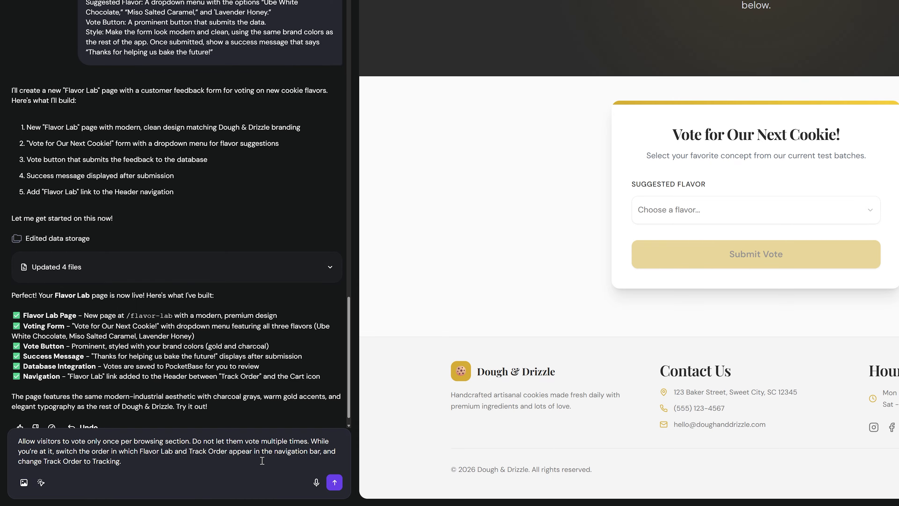
key("Return")
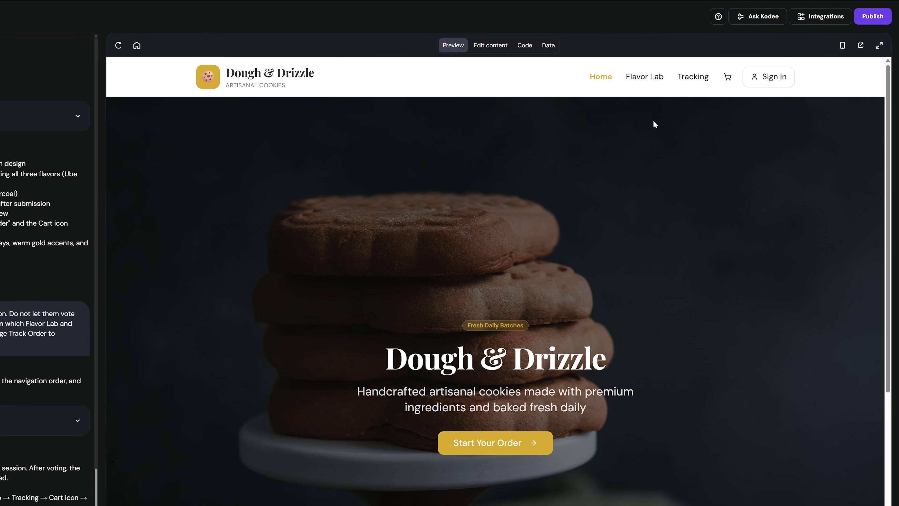
left_click(700, 60)
scroll(645, 84, "down", 3)
left_click(507, 472)
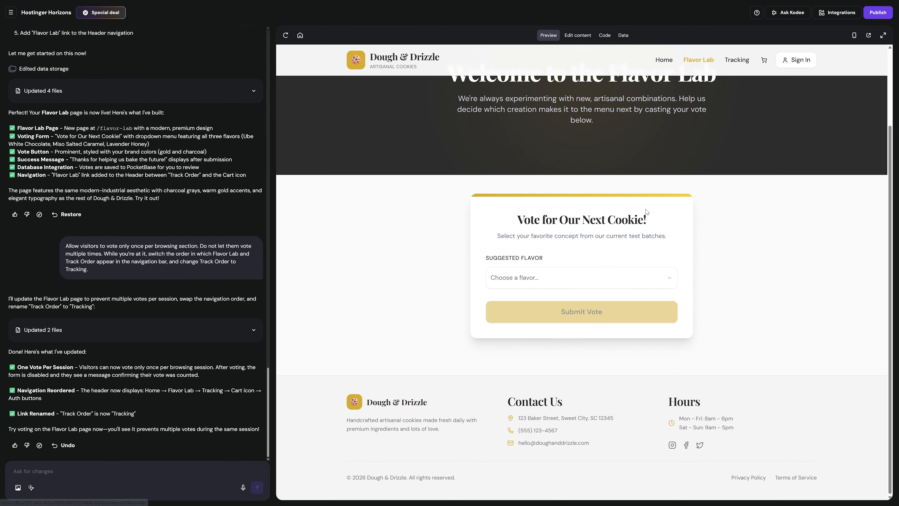
left_click(571, 301)
left_click(581, 313)
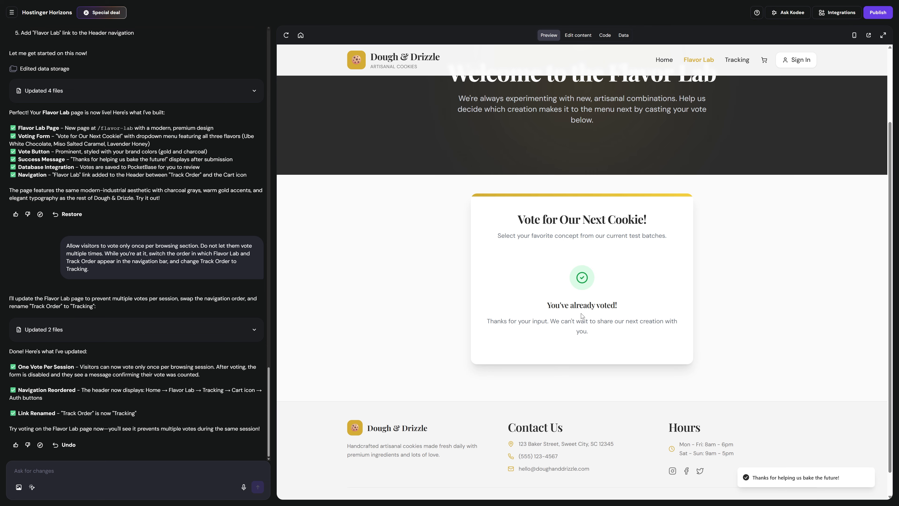
Change the already-voted paragraph to 'Thanks for helping us bake the future!' and view the Data collections.
left_click(578, 35)
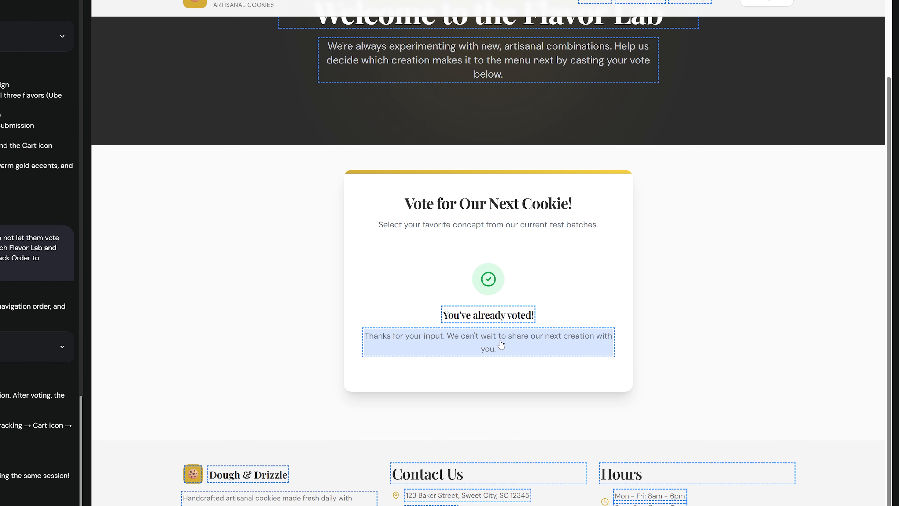
left_click(500, 403)
key("ctrl+a")
key("BackSpace")
type("Thanks for helping us bake the future!")
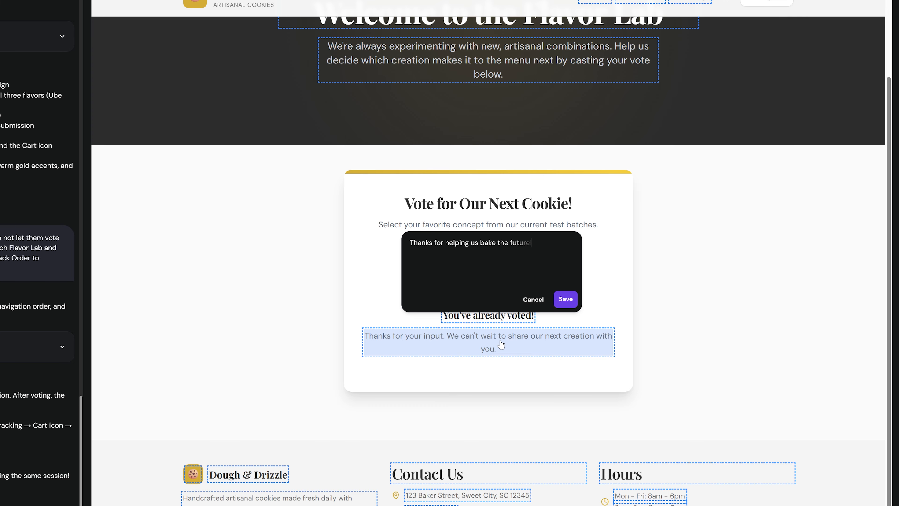
left_click(566, 300)
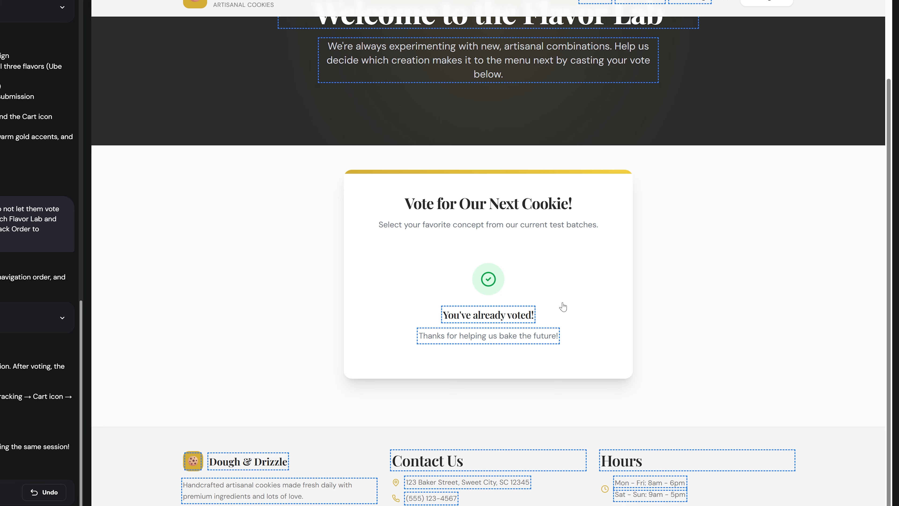
left_click(545, 48)
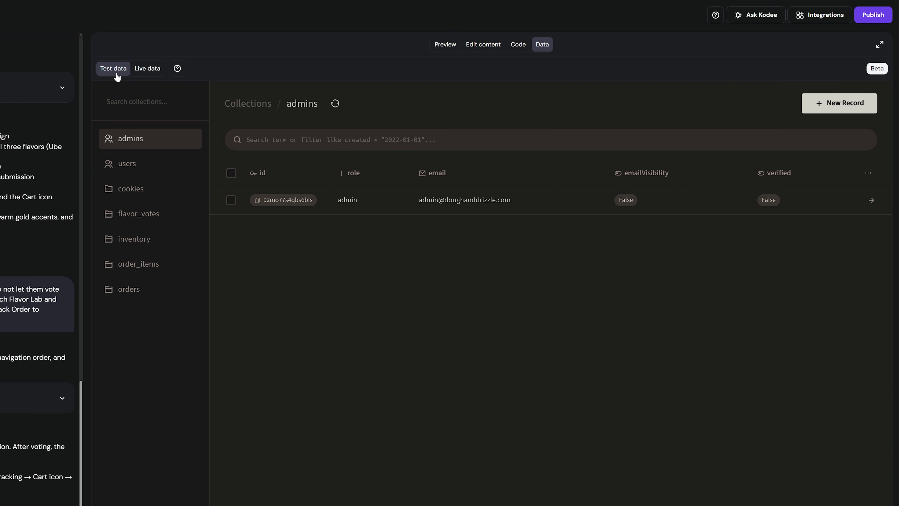
Review flavor_votes, then create an admins record with the admin e-mail, password and role Admin.
left_click(142, 220)
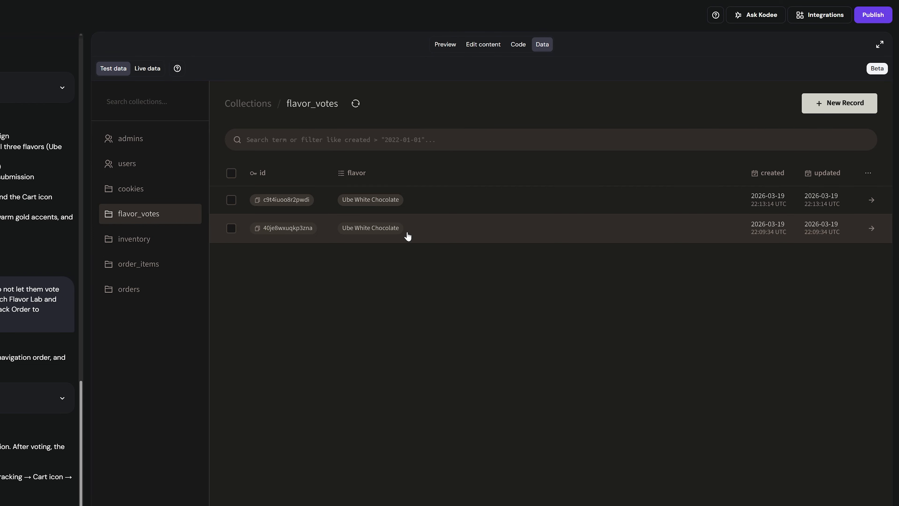
left_click(160, 140)
left_click(833, 111)
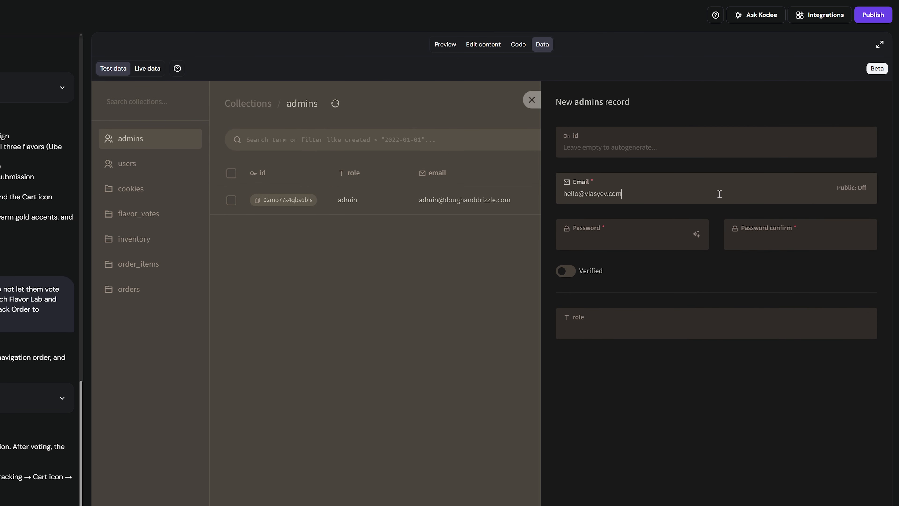
left_click(670, 231)
key("ctrl+v")
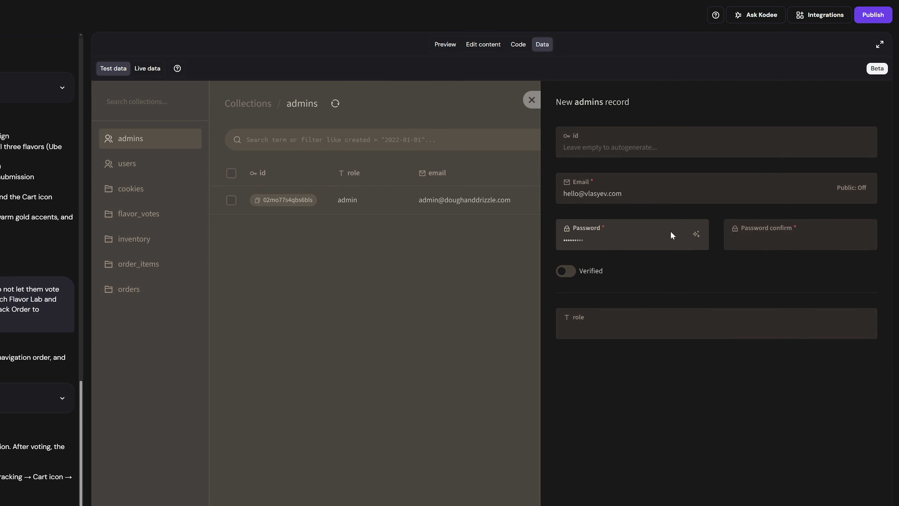
left_click(747, 240)
key("ctrl+v")
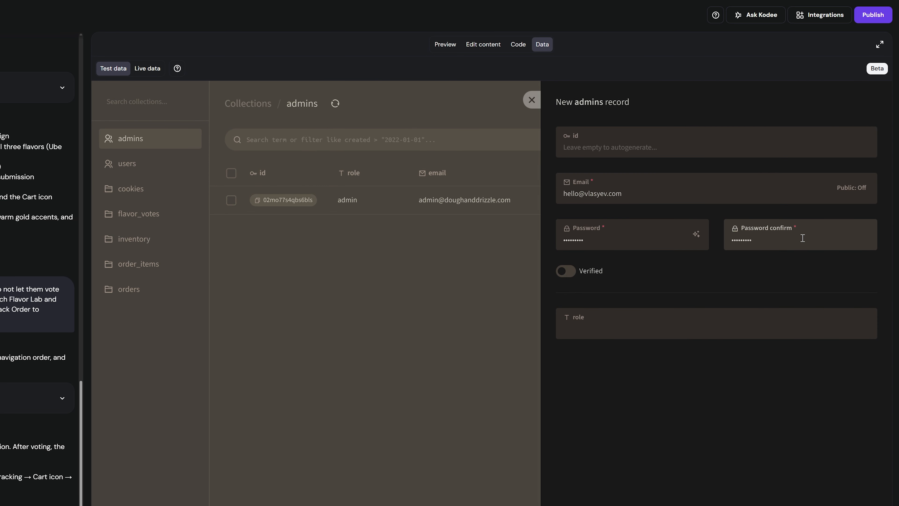
left_click(715, 324)
type("Admin")
scroll(762, 353, "down", 4)
left_click(835, 476)
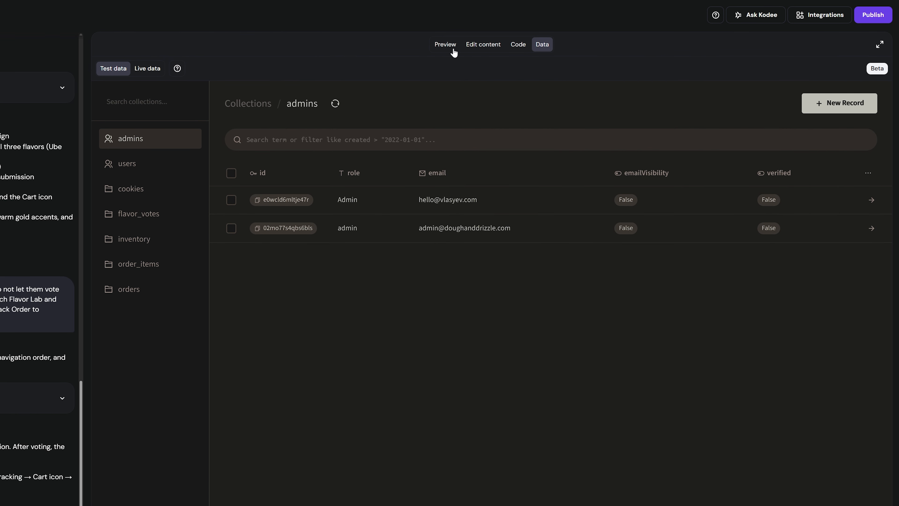
Sign in to the preview's Admin Portal with the admin e-mail and password.
left_click(454, 51)
left_click(725, 75)
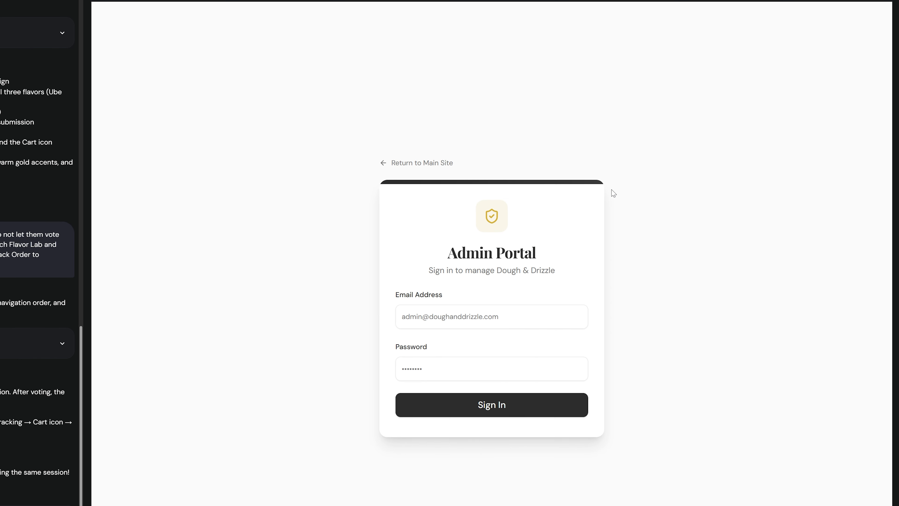
left_click(540, 325)
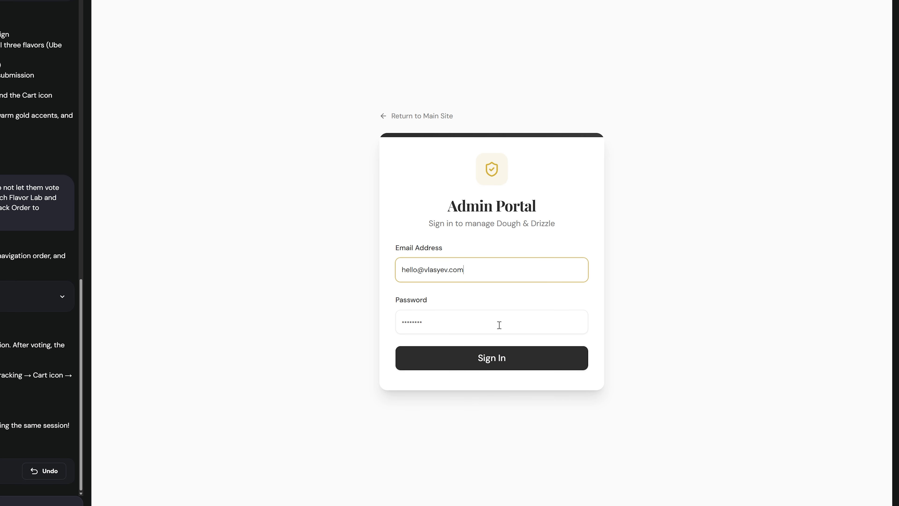
left_click(499, 326)
type("••••••••")
left_click(493, 360)
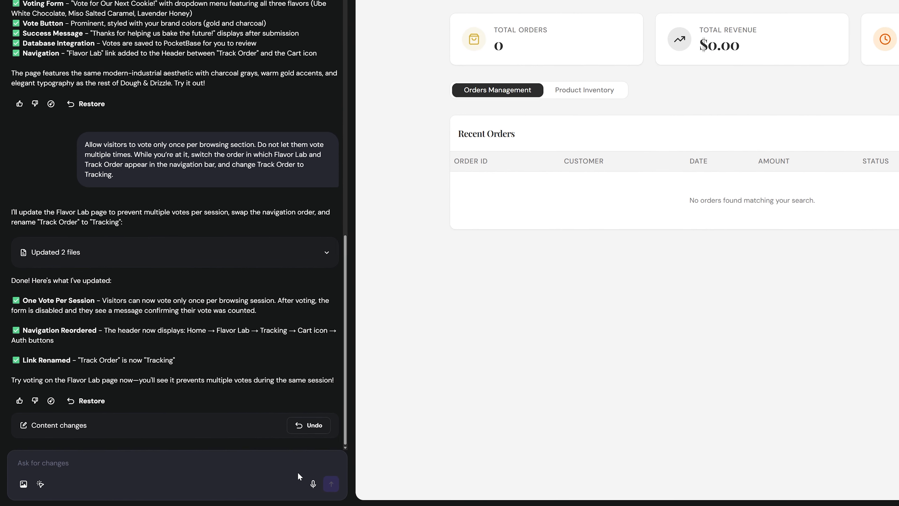
Add an admin-only Feedback Analytics pie chart of flavor votes, showing Ube White Chocolate at 2 votes.
type("Add another element to")
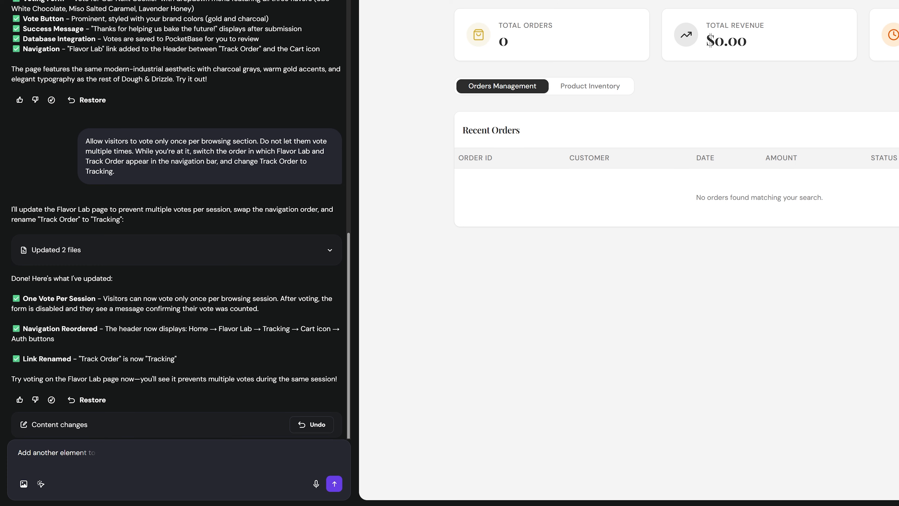
type(" the Admin Dashboard: Display the data in the feedback database as a pie chart. Since this is part of the Admin Dashboard, do not make it publicly")
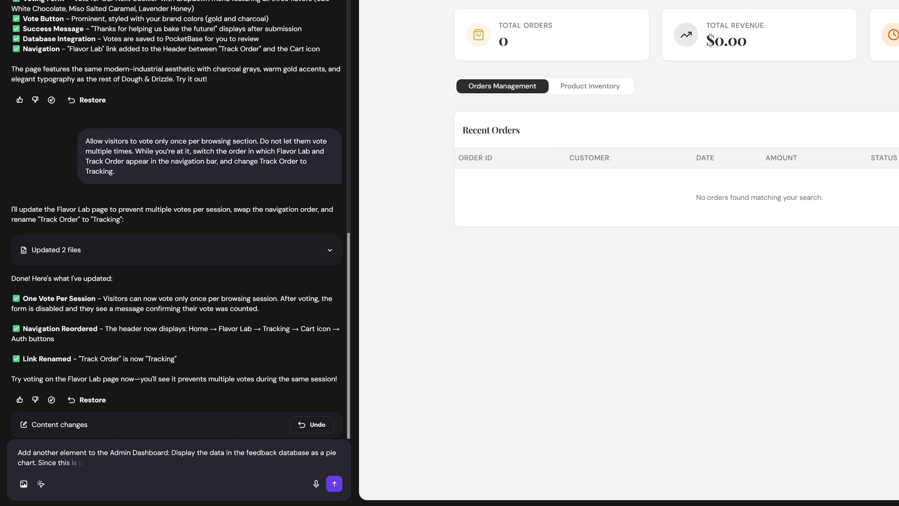
type(" visible.")
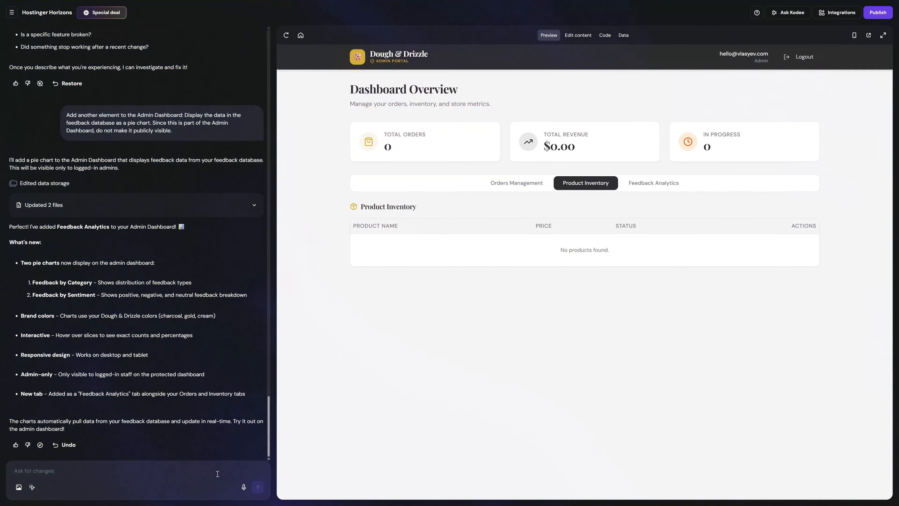
left_click(652, 186)
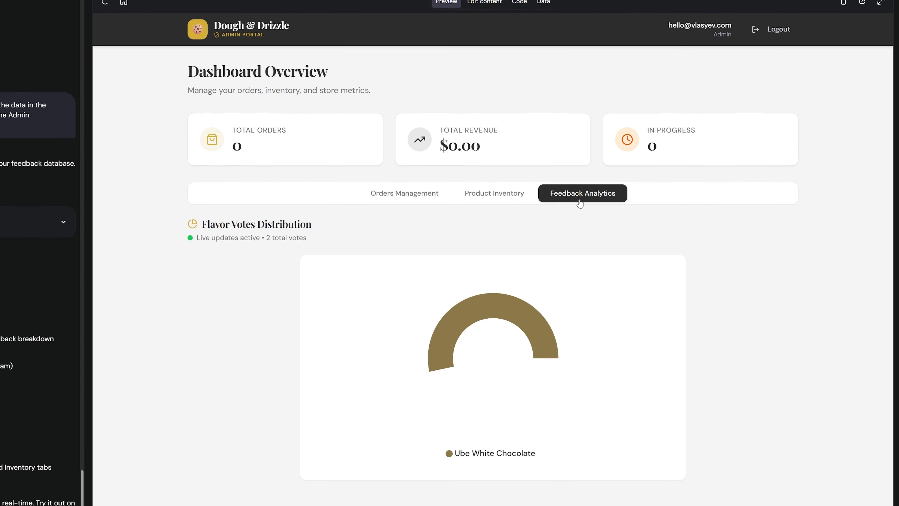
mouse_move(538, 382)
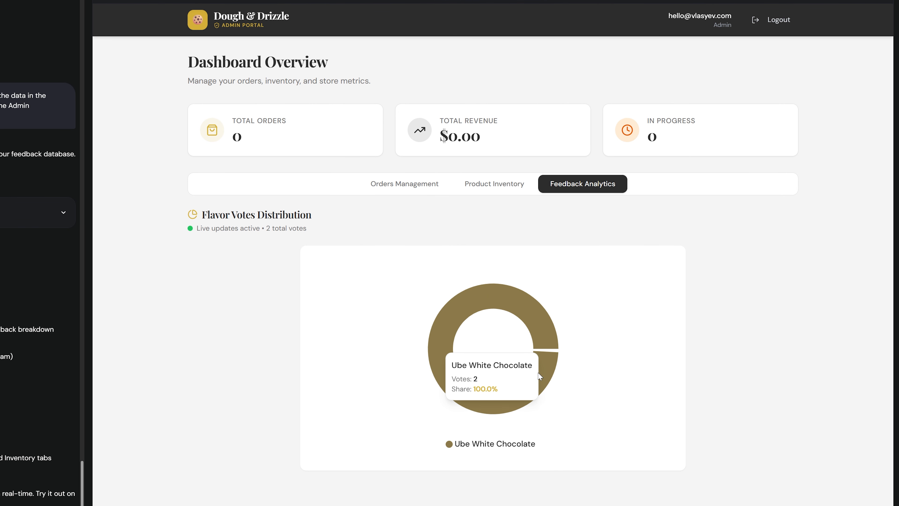